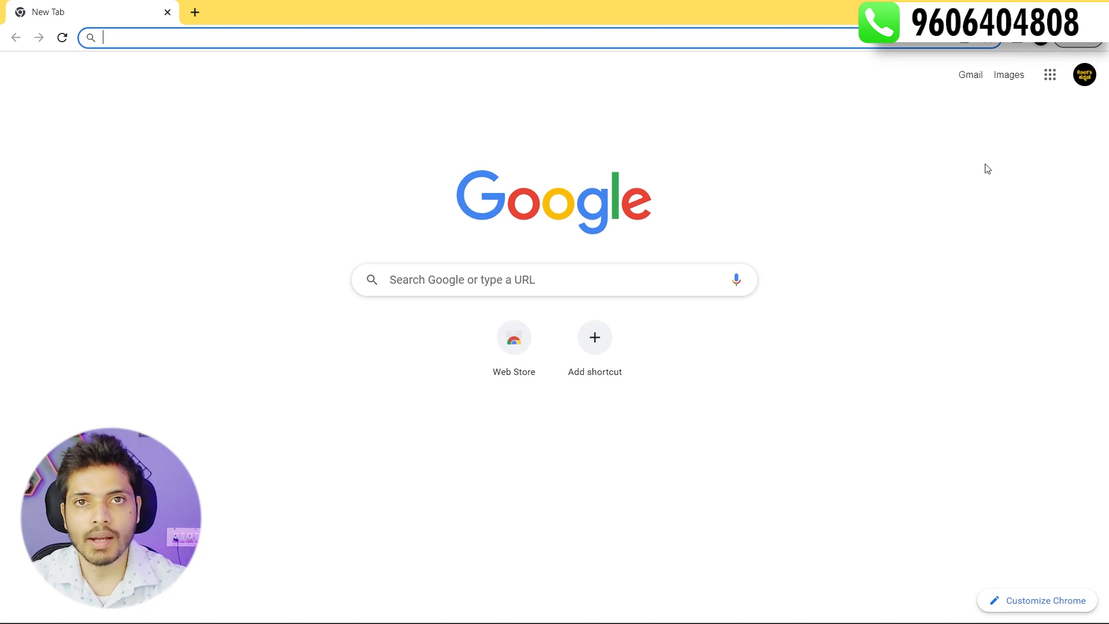
Step: Search Google for "google ads" and open the Google Ads home page from the results
{"action": "left_click", "coordinate": [508, 275]}
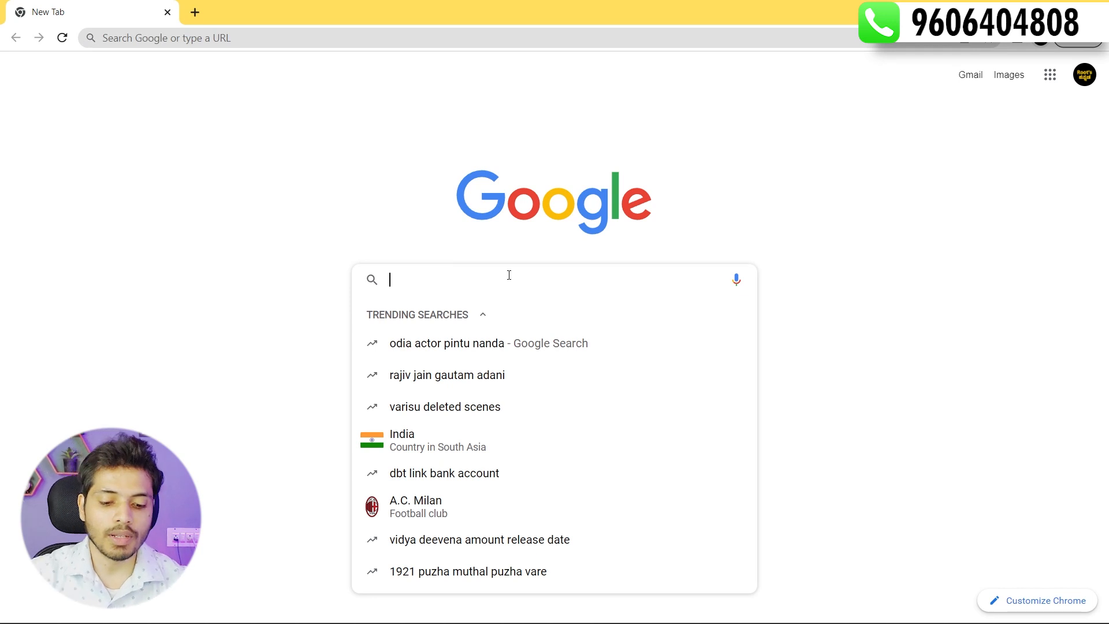
{"action": "type", "text": "google ads"}
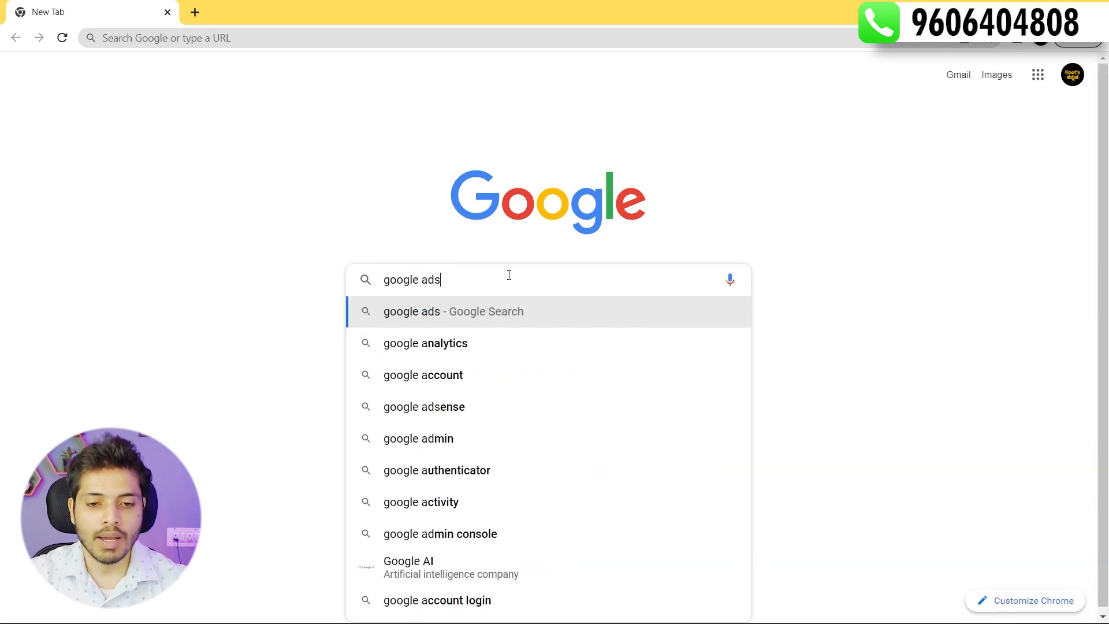
{"action": "key", "text": "Return"}
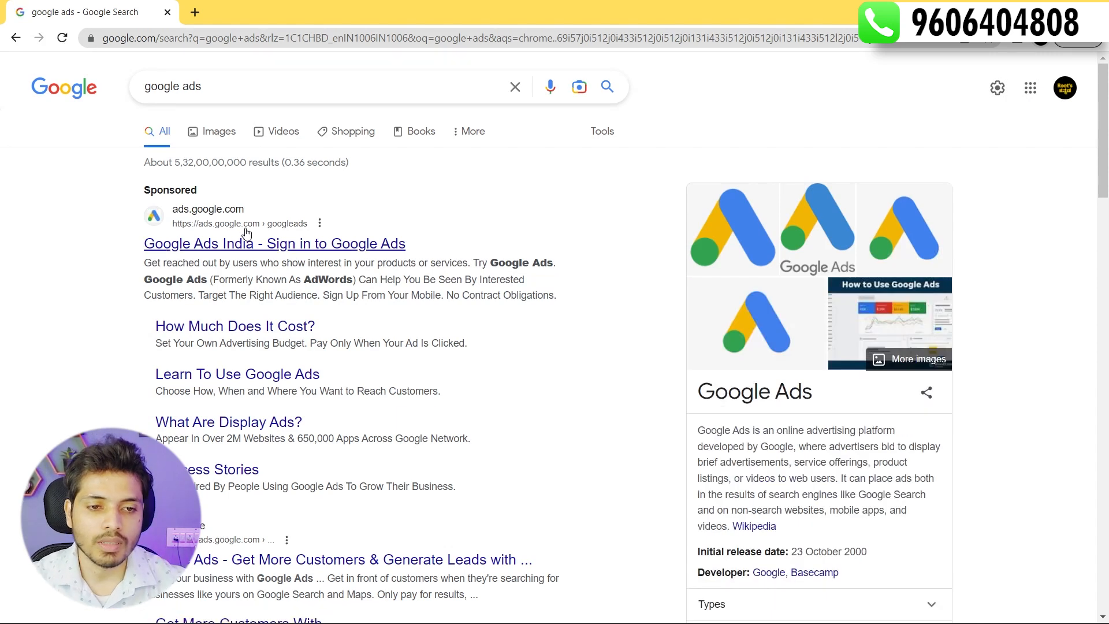
{"action": "scroll", "coordinate": [241, 255], "scroll_direction": "down", "scroll_amount": 4}
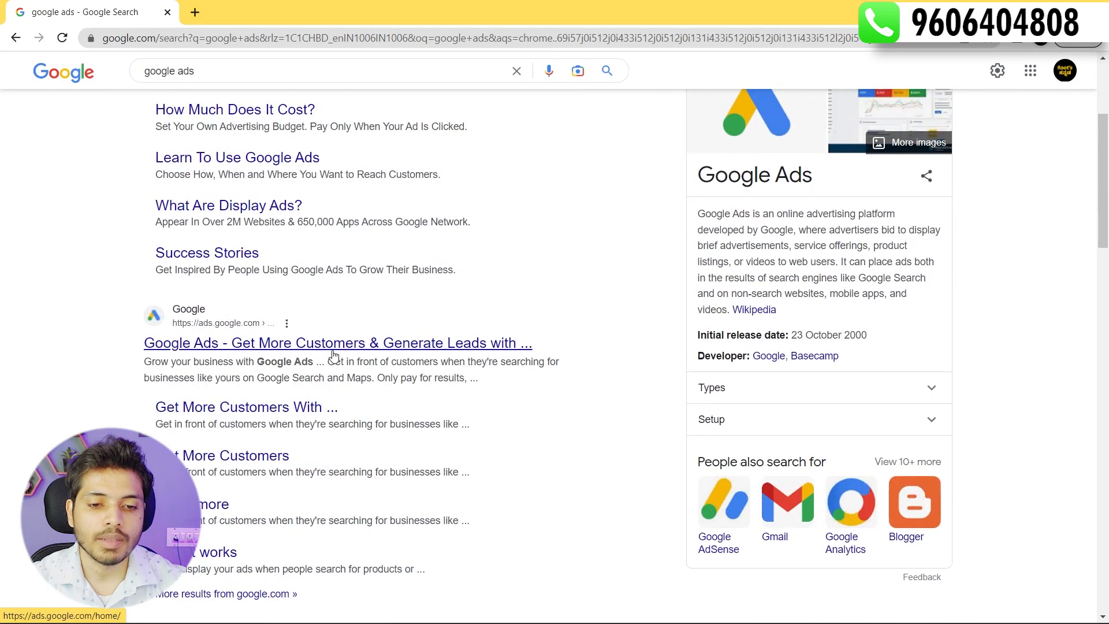
{"action": "left_click", "coordinate": [398, 345]}
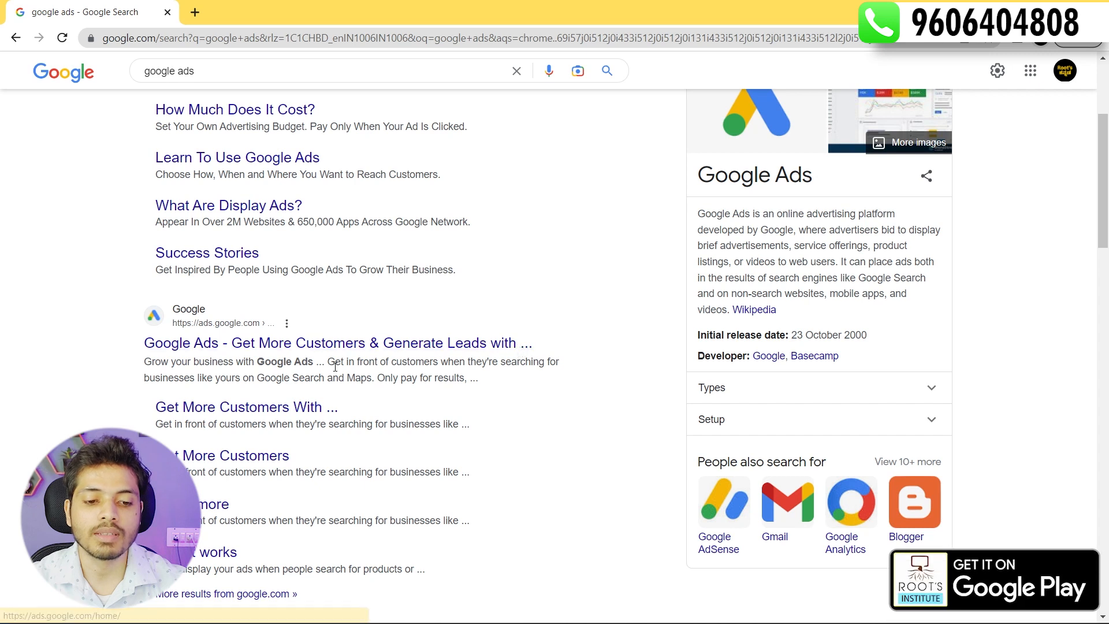
{"action": "scroll", "coordinate": [332, 365], "scroll_direction": "down", "scroll_amount": 3}
{"action": "left_click", "coordinate": [292, 206]}
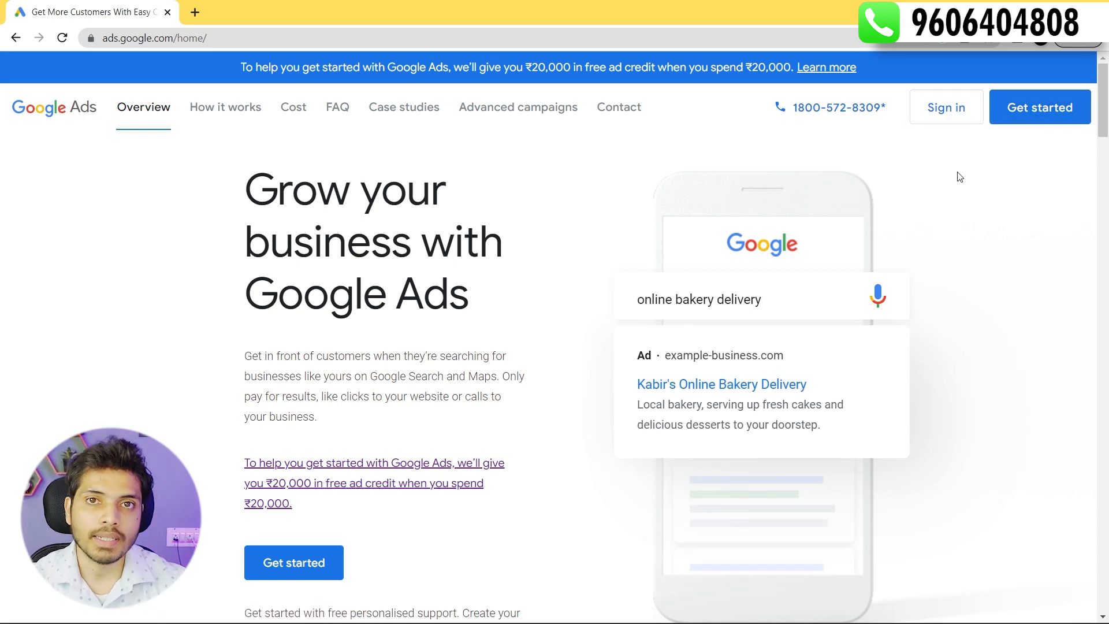
Step: Sign in to Google Ads and start creating a new Google Ads account
{"action": "left_click", "coordinate": [947, 108]}
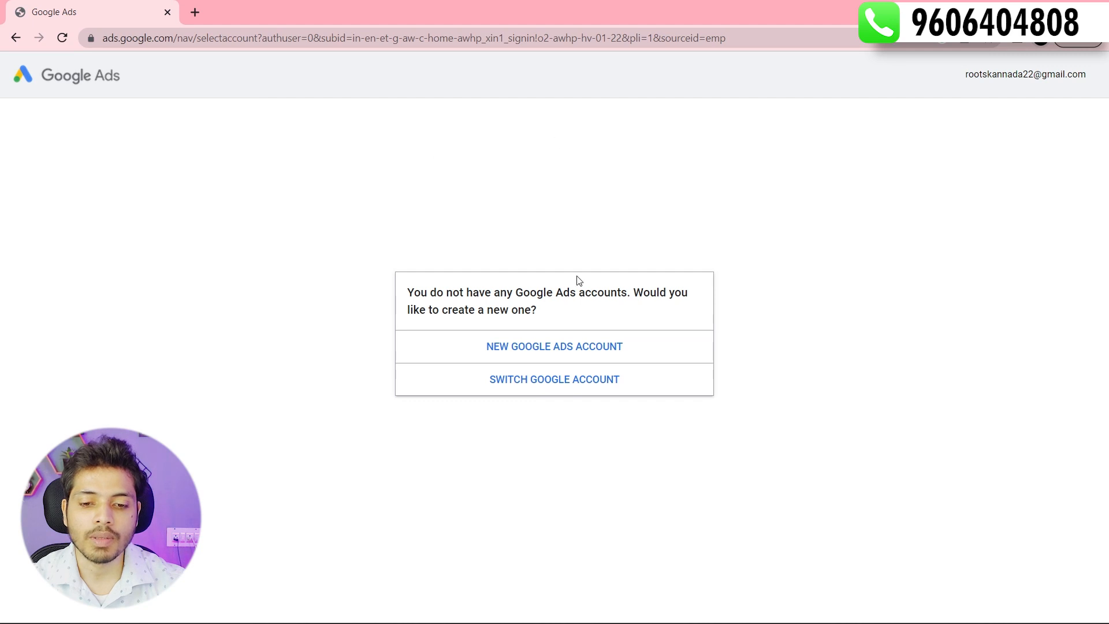
{"action": "left_click_drag", "start_coordinate": [443, 294], "coordinate": [560, 292]}
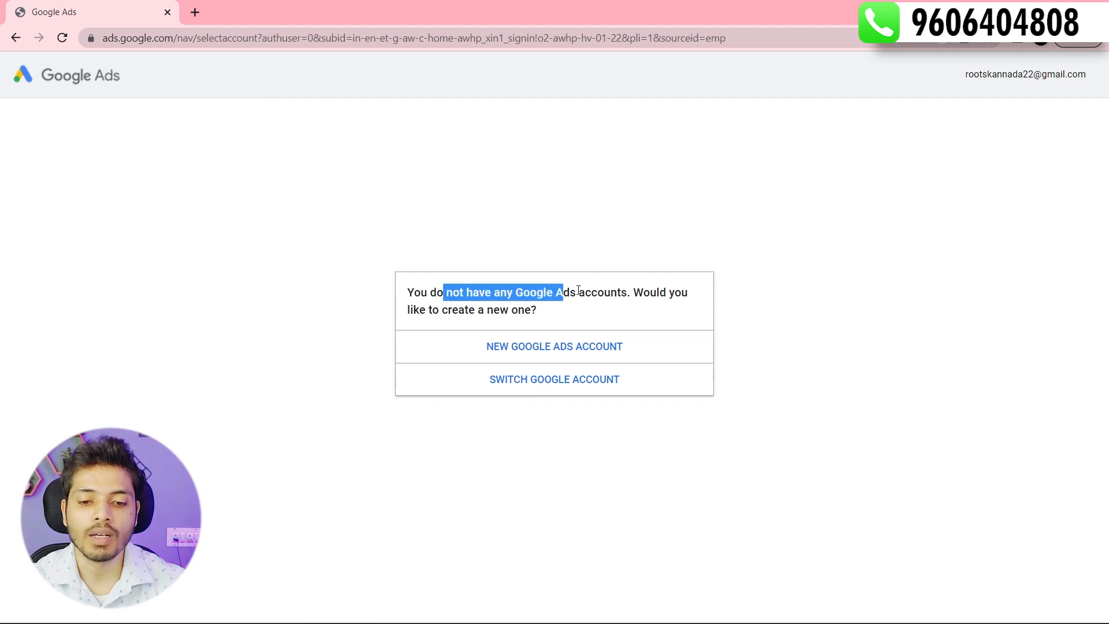
{"action": "left_click", "coordinate": [578, 291]}
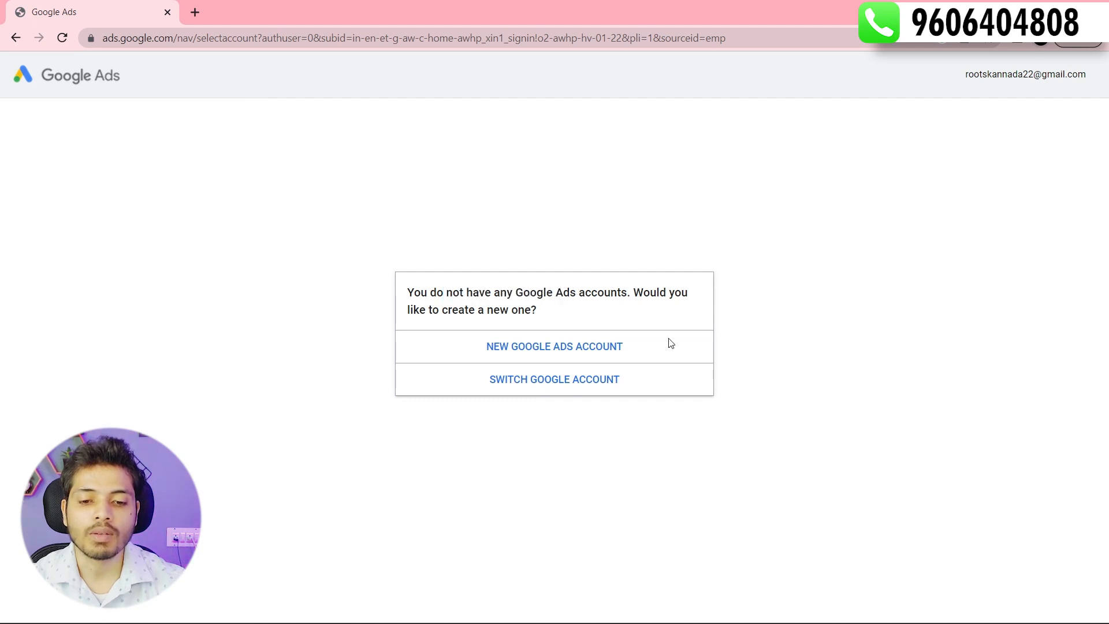
{"action": "left_click", "coordinate": [555, 347]}
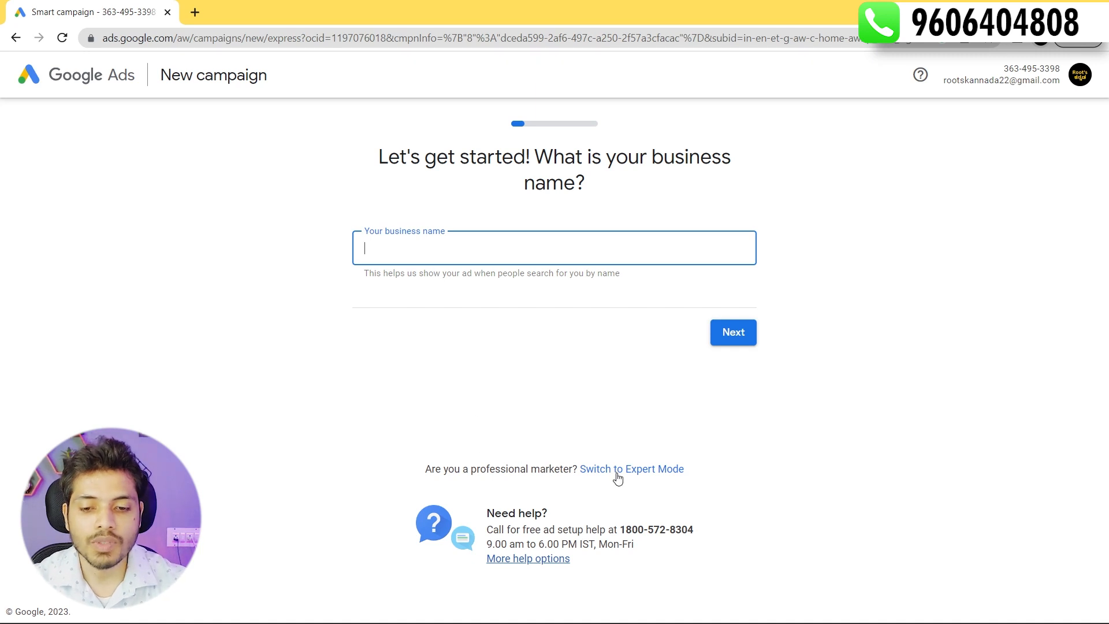
Step: Switch the setup to Expert Mode and choose to create an account without a campaign
{"action": "left_click", "coordinate": [664, 477]}
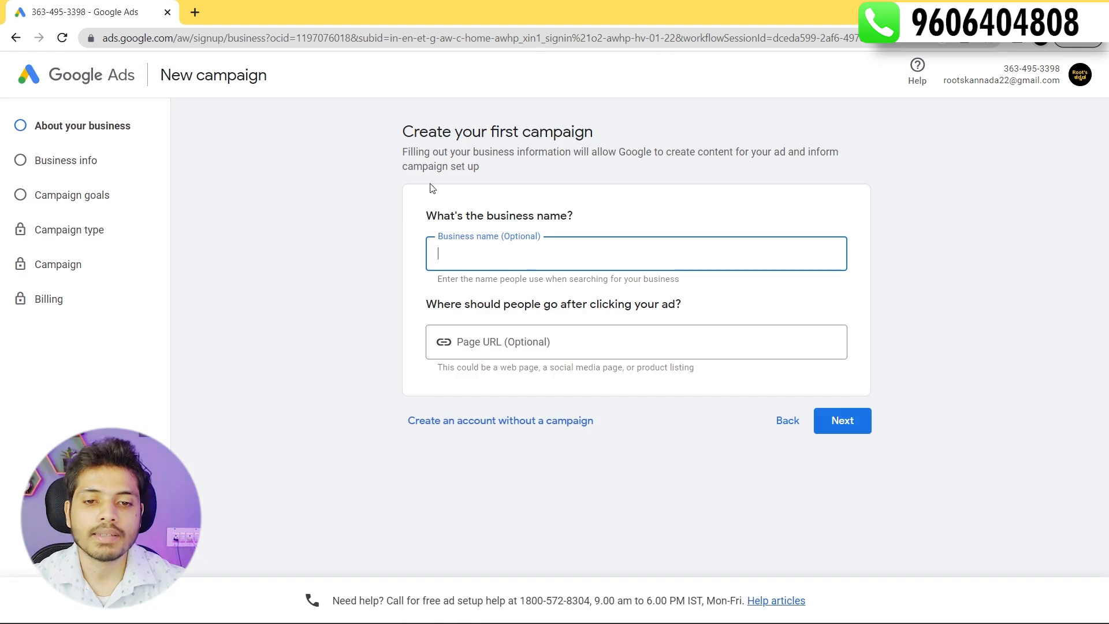
{"action": "left_click_drag", "start_coordinate": [415, 131], "coordinate": [599, 129]}
{"action": "left_click", "coordinate": [598, 134]}
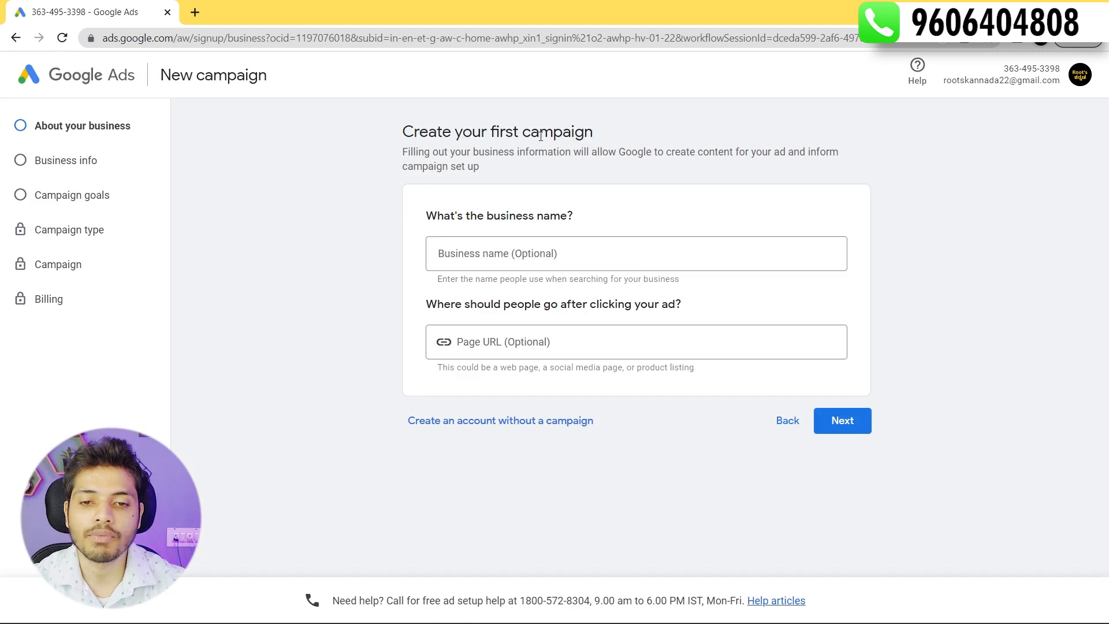
{"action": "left_click_drag", "start_coordinate": [489, 132], "coordinate": [582, 132]}
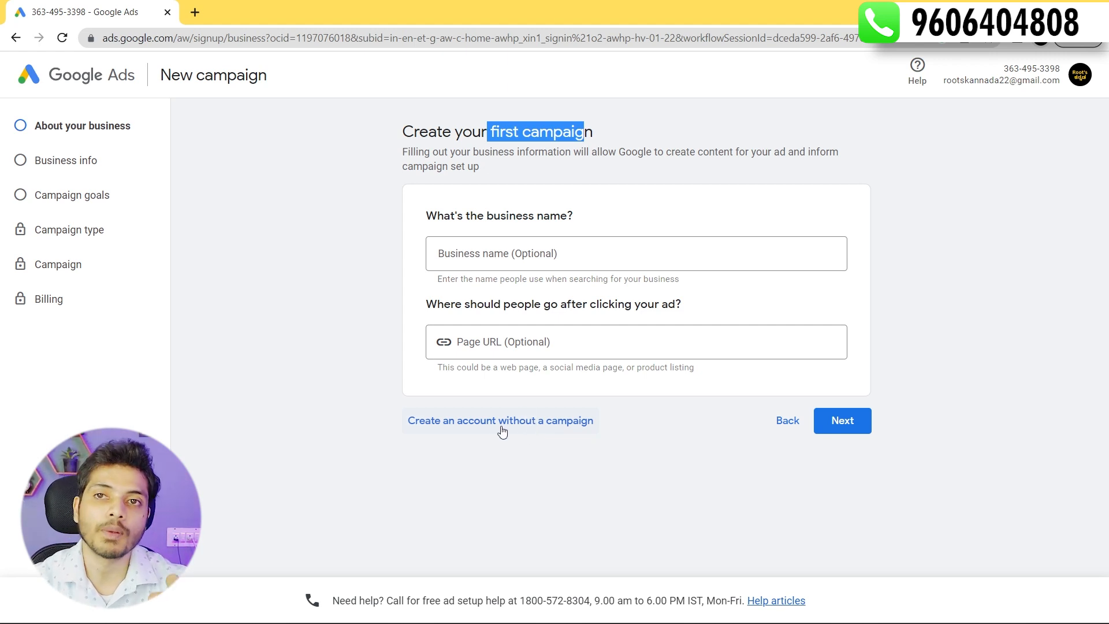
{"action": "left_click", "coordinate": [484, 427]}
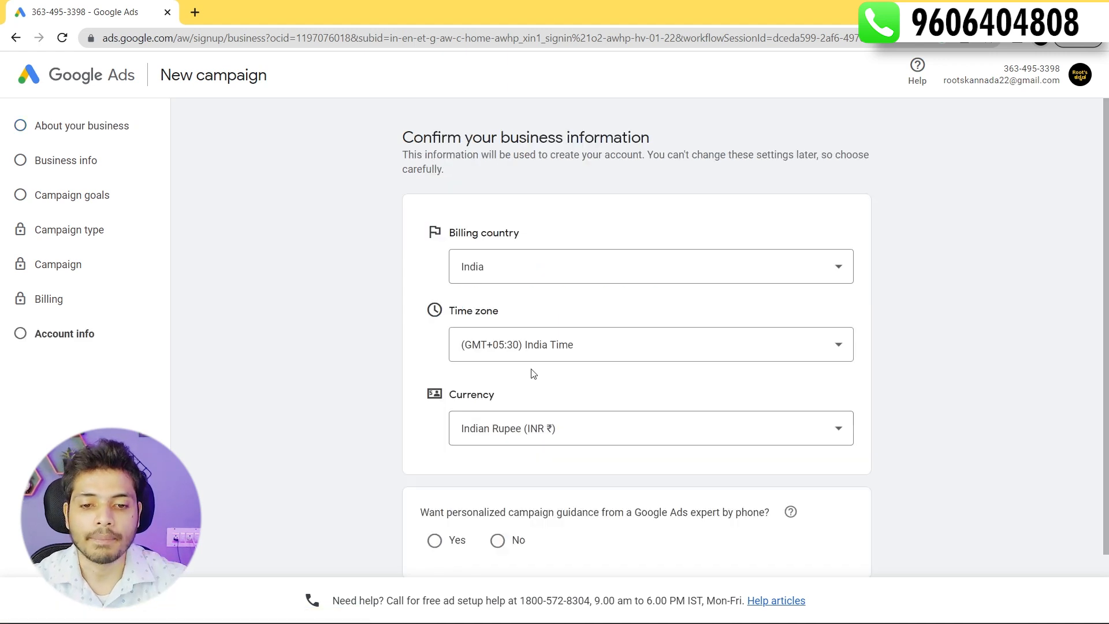
Step: Keep India, India Time and Indian Rupee as the business information, decline expert guidance by phone, and submit the account setup
{"action": "scroll", "coordinate": [554, 333], "scroll_direction": "down", "scroll_amount": 2}
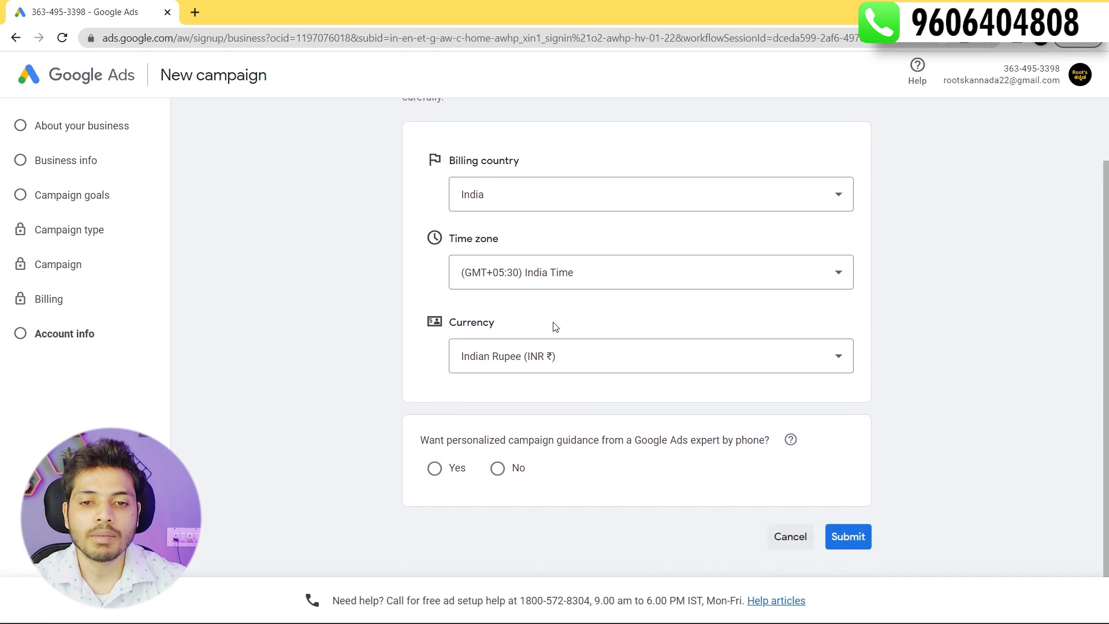
{"action": "scroll", "coordinate": [523, 249], "scroll_direction": "up", "scroll_amount": 2}
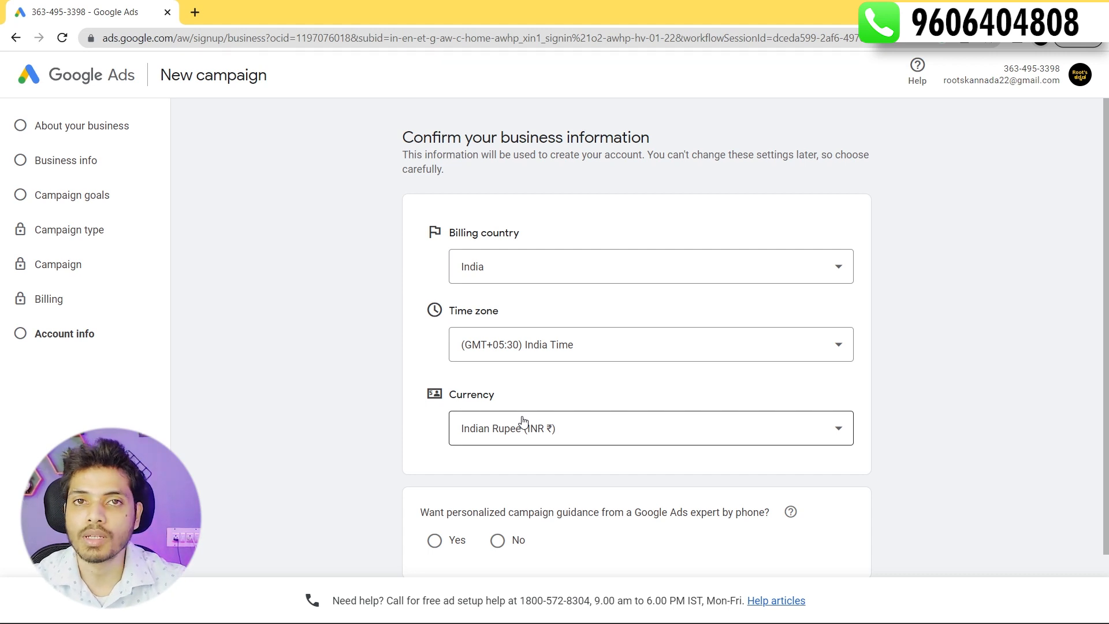
{"action": "scroll", "coordinate": [522, 422], "scroll_direction": "down", "scroll_amount": 2}
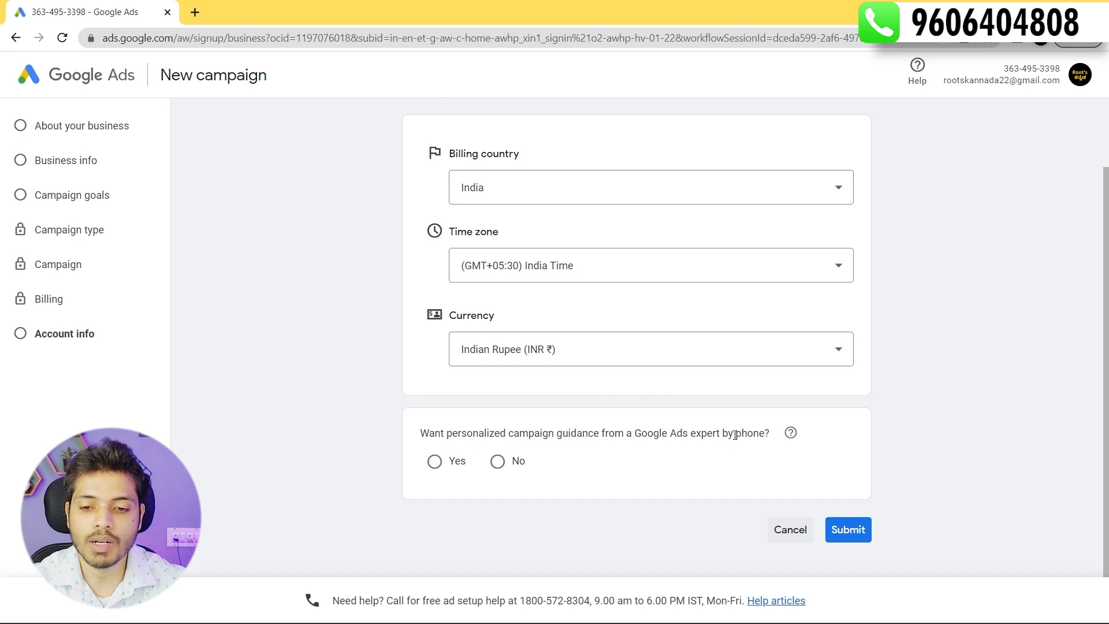
{"action": "left_click", "coordinate": [846, 529]}
{"action": "left_click", "coordinate": [497, 461]}
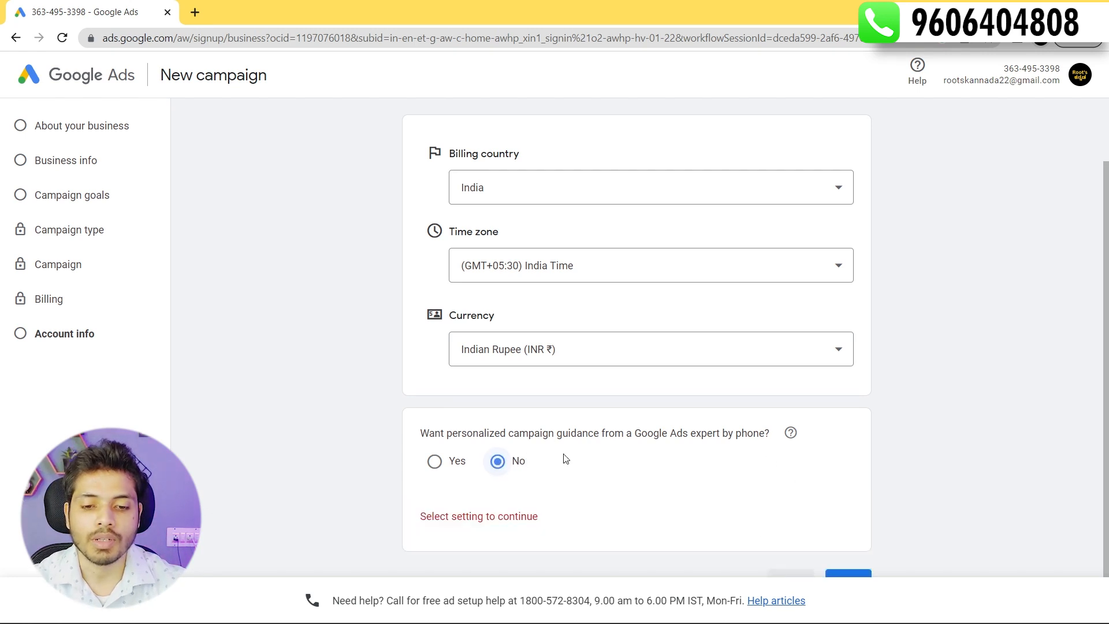
{"action": "scroll", "coordinate": [699, 404], "scroll_direction": "down", "scroll_amount": 1}
{"action": "left_click", "coordinate": [847, 547]}
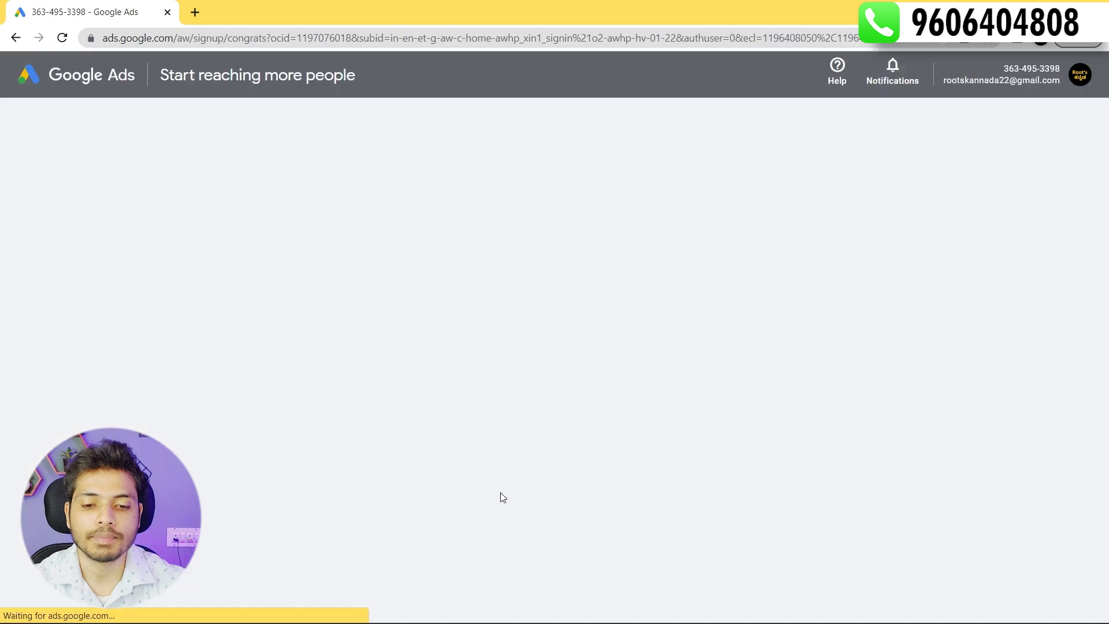
Step: Go to the new account's overview and check the list of Google Ads accounts under the profile
{"action": "left_click_drag", "start_coordinate": [231, 145], "coordinate": [409, 134]}
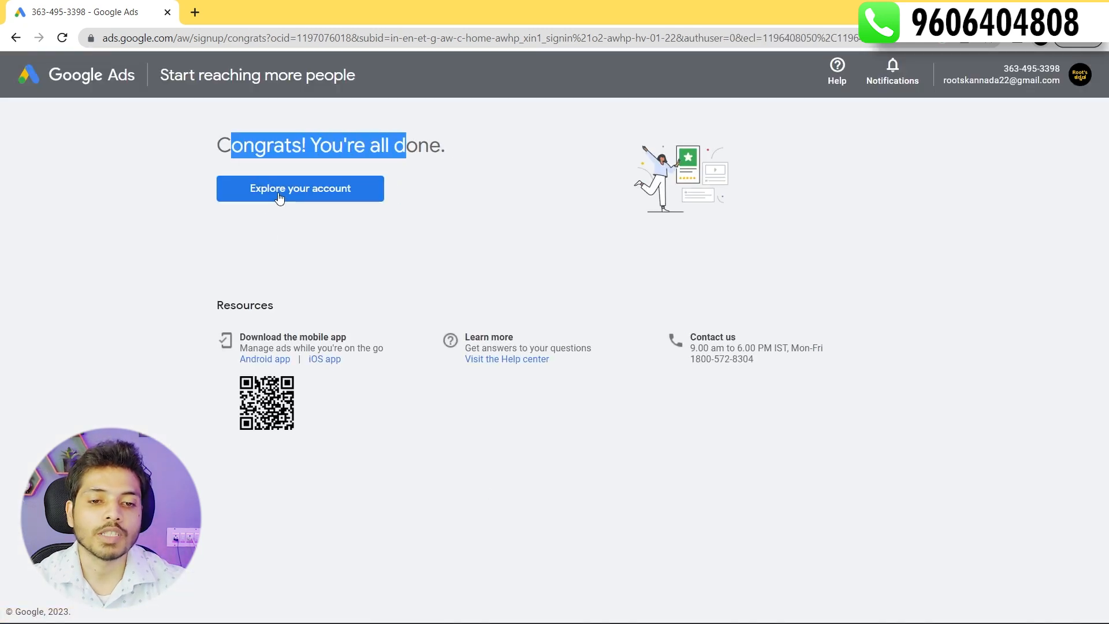
{"action": "left_click", "coordinate": [347, 190]}
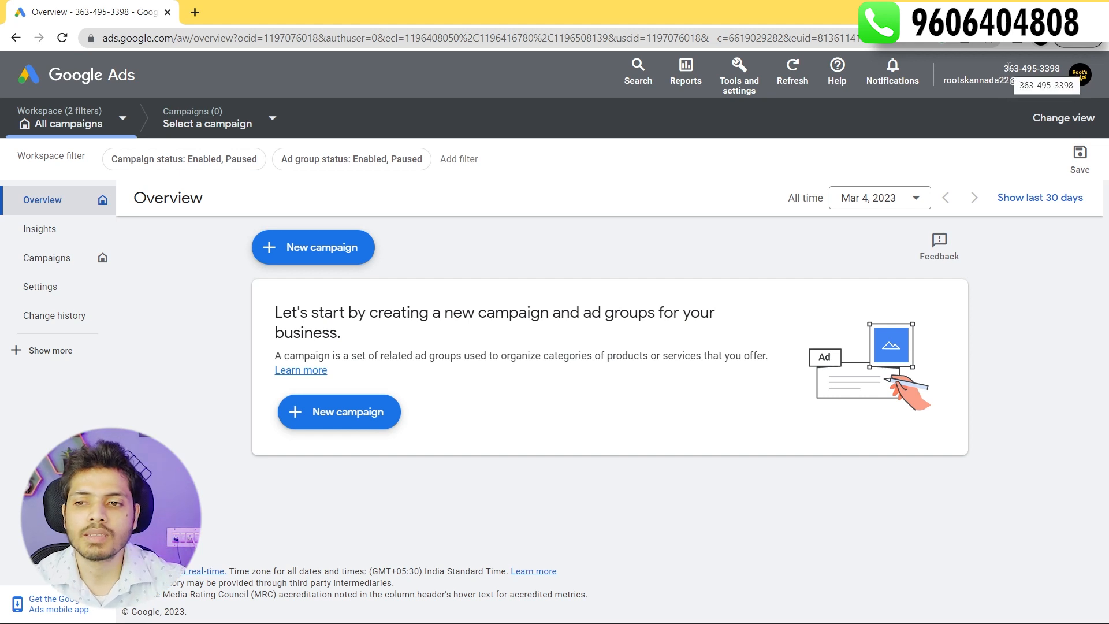
{"action": "left_click", "coordinate": [1077, 75]}
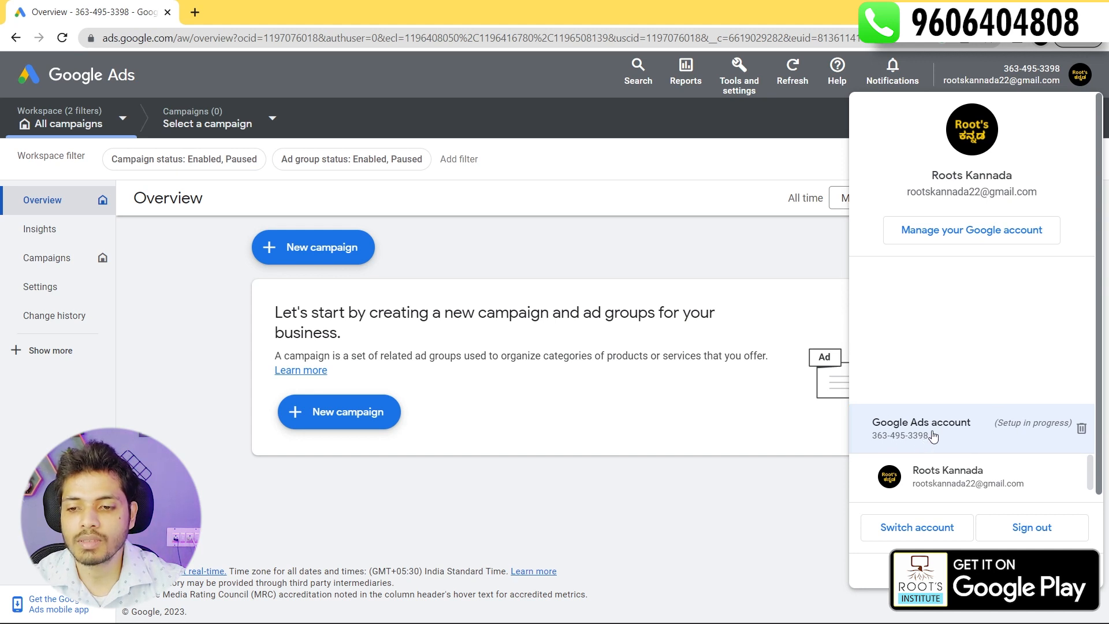
{"action": "left_click", "coordinate": [819, 256]}
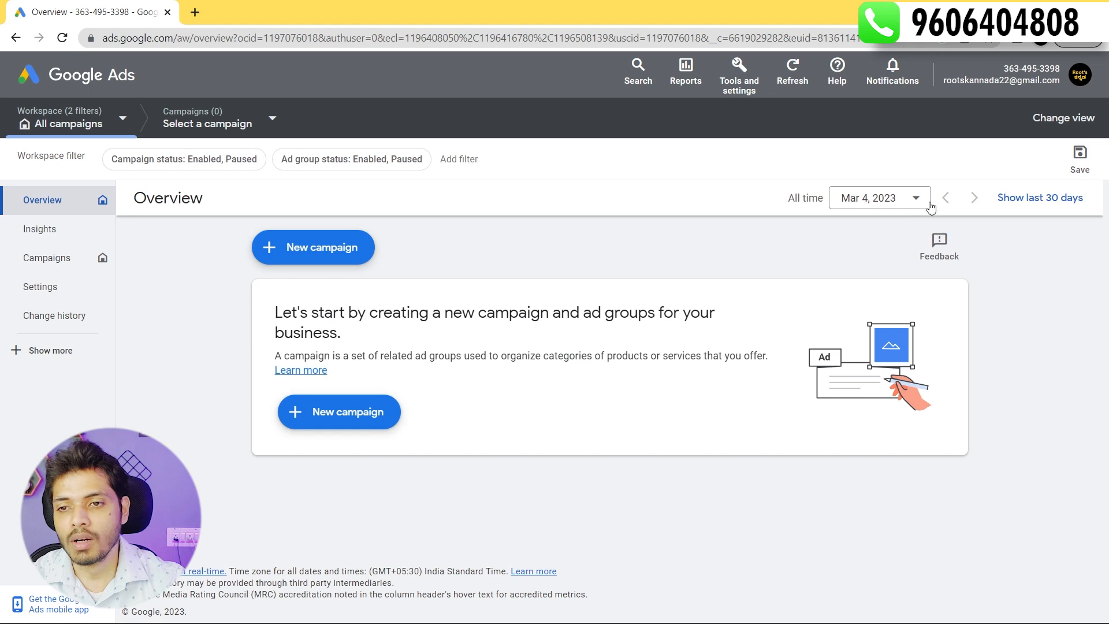
Step: Set the account name to "Roots Kannada" in the account's preferences and save it
{"action": "left_click", "coordinate": [740, 88]}
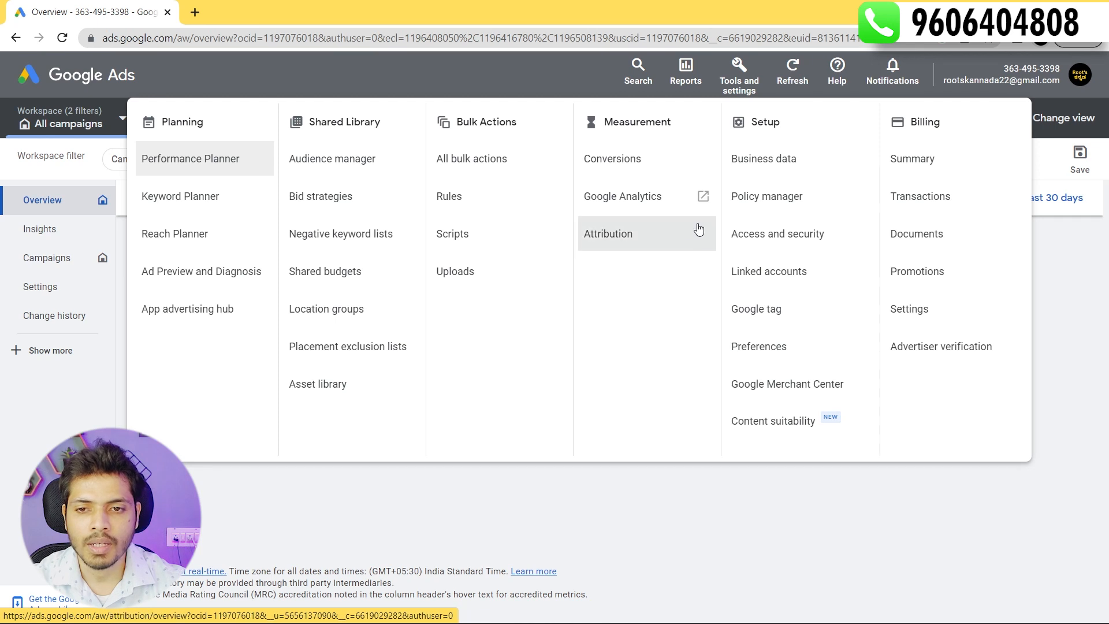
{"action": "left_click", "coordinate": [738, 74]}
{"action": "left_click", "coordinate": [739, 74]}
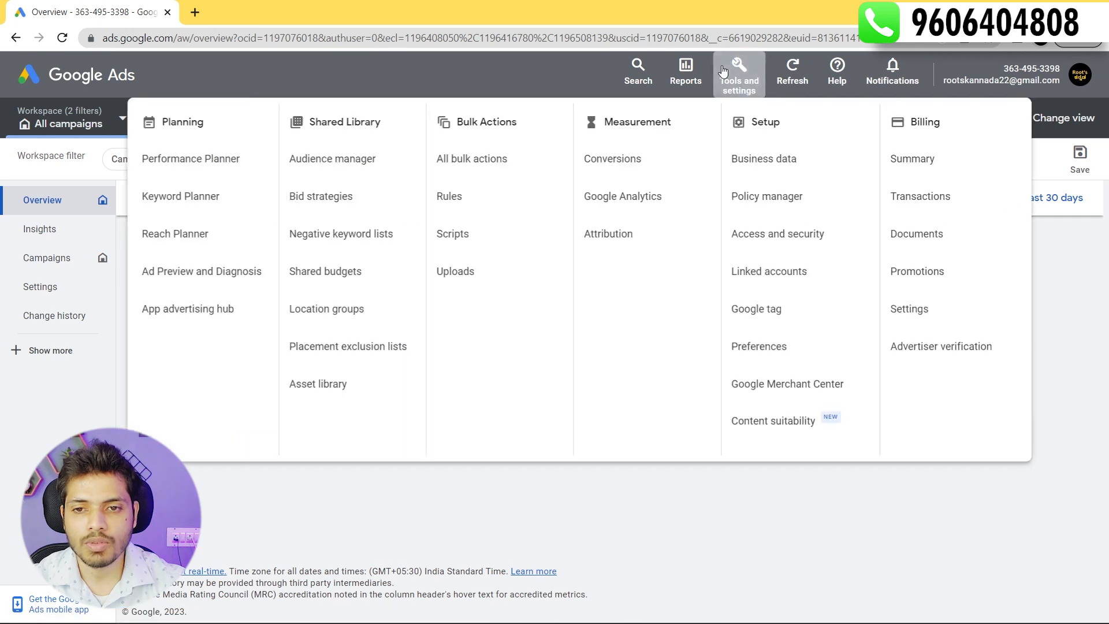
{"action": "left_click", "coordinate": [757, 345]}
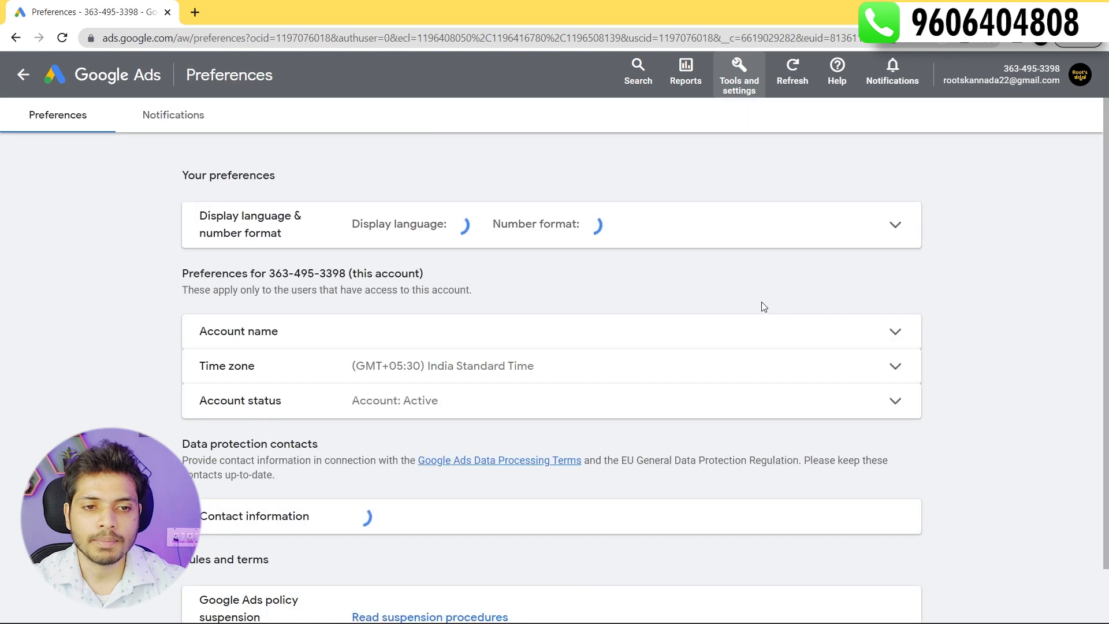
{"action": "scroll", "coordinate": [629, 268], "scroll_direction": "down", "scroll_amount": 2}
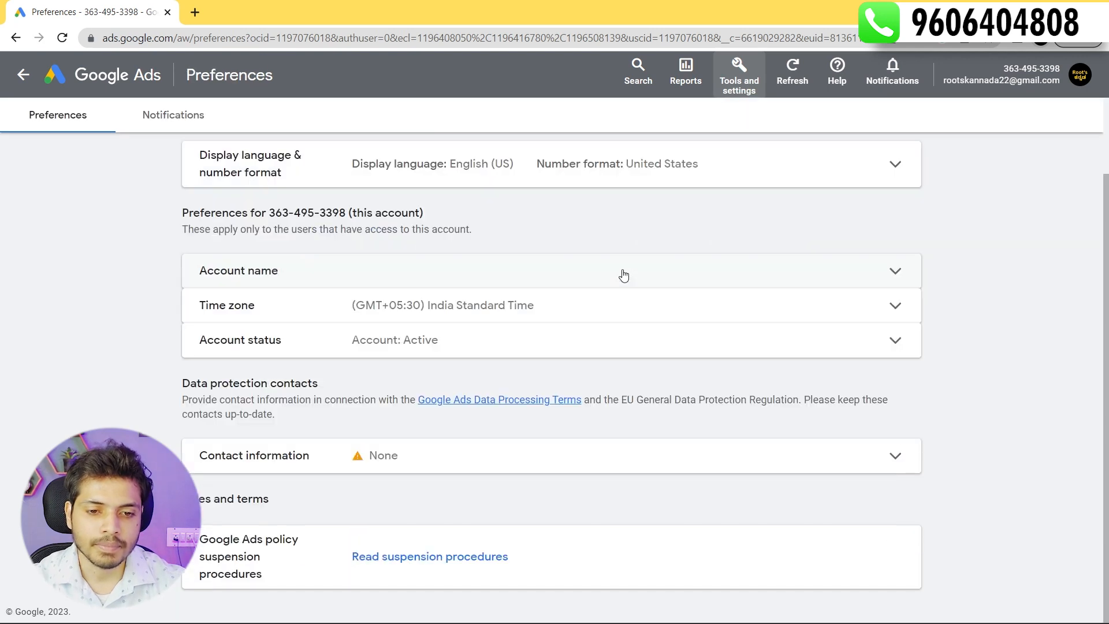
{"action": "left_click", "coordinate": [383, 277]}
{"action": "left_click", "coordinate": [373, 299]}
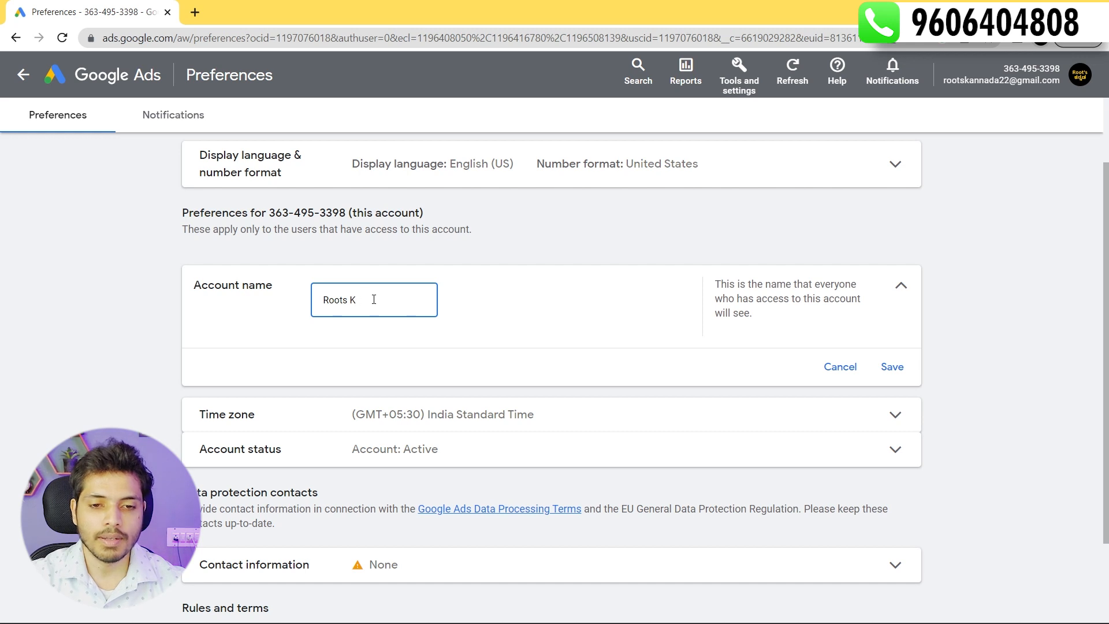
{"action": "type", "text": "Roots Kannada"}
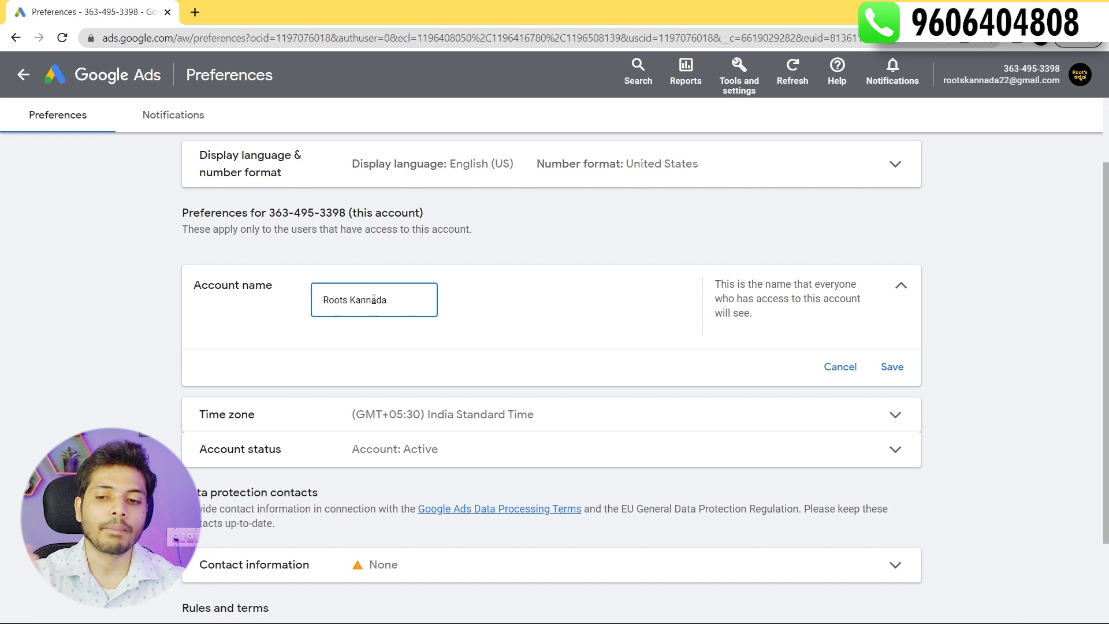
{"action": "left_click", "coordinate": [889, 368]}
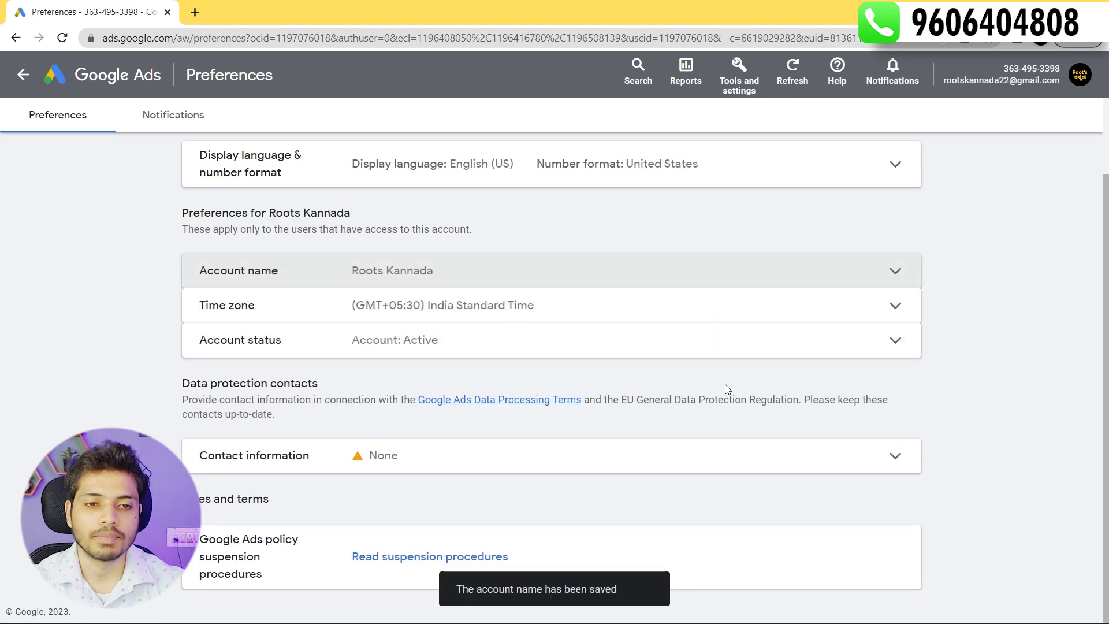
Step: Return to the account overview, reload the page, and check the account's name in the profile's account list
{"action": "left_click", "coordinate": [1079, 75]}
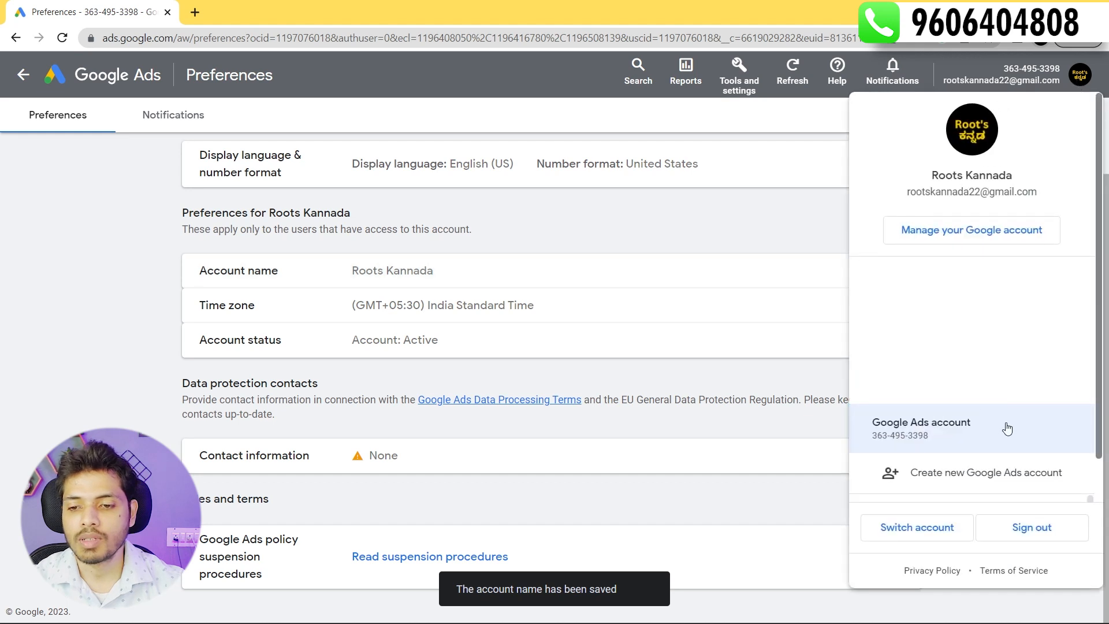
{"action": "left_click", "coordinate": [950, 427]}
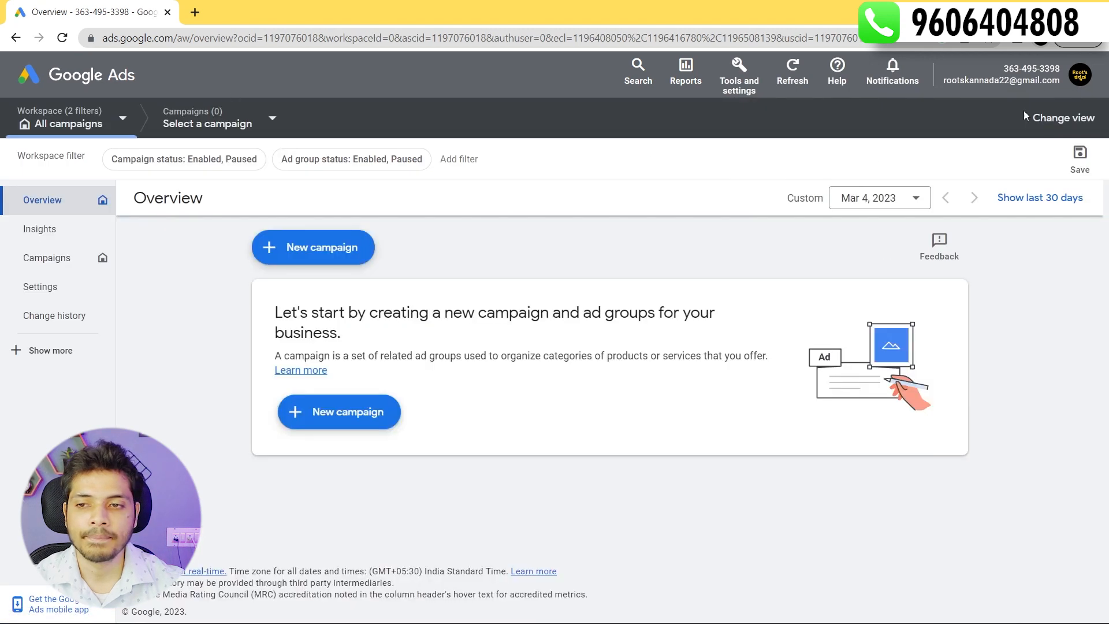
{"action": "left_click", "coordinate": [1080, 76]}
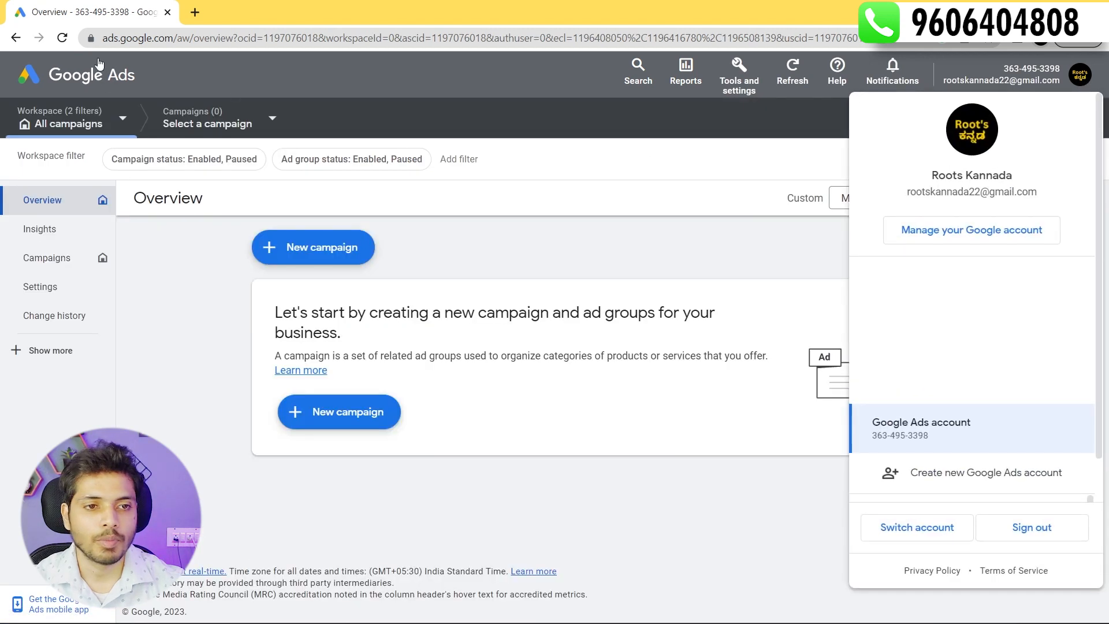
{"action": "left_click", "coordinate": [62, 39]}
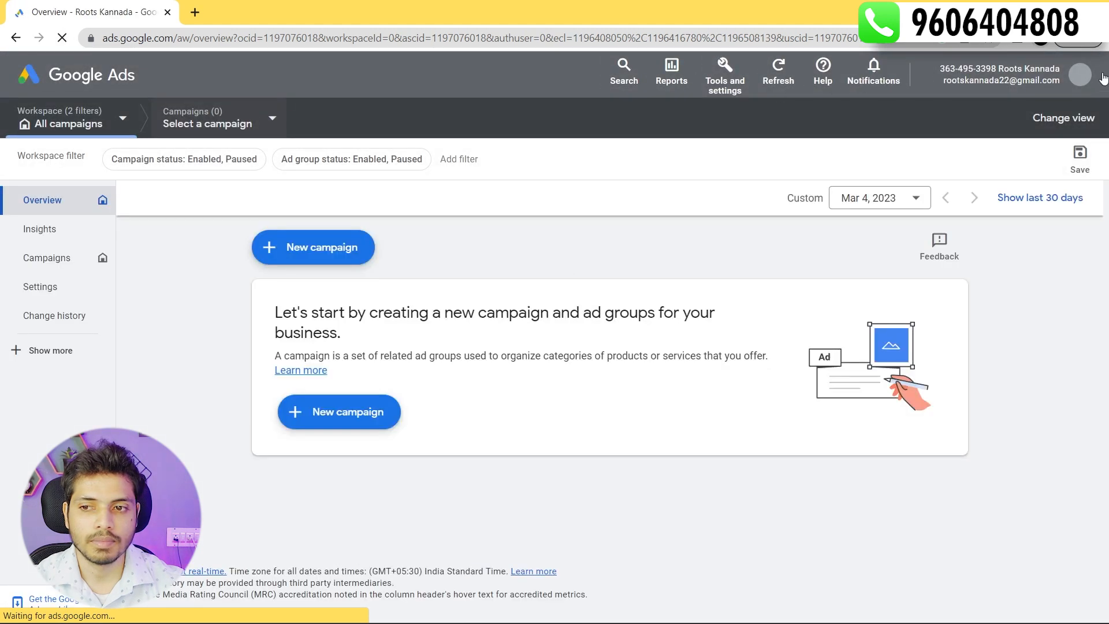
{"action": "left_click", "coordinate": [1080, 78]}
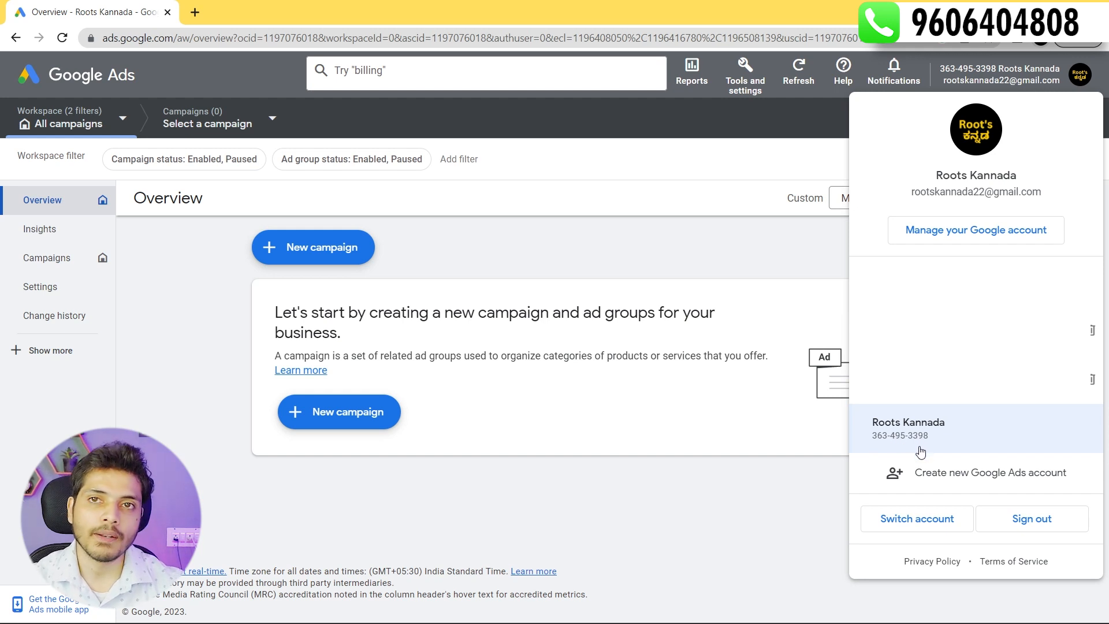
{"action": "left_click", "coordinate": [798, 477]}
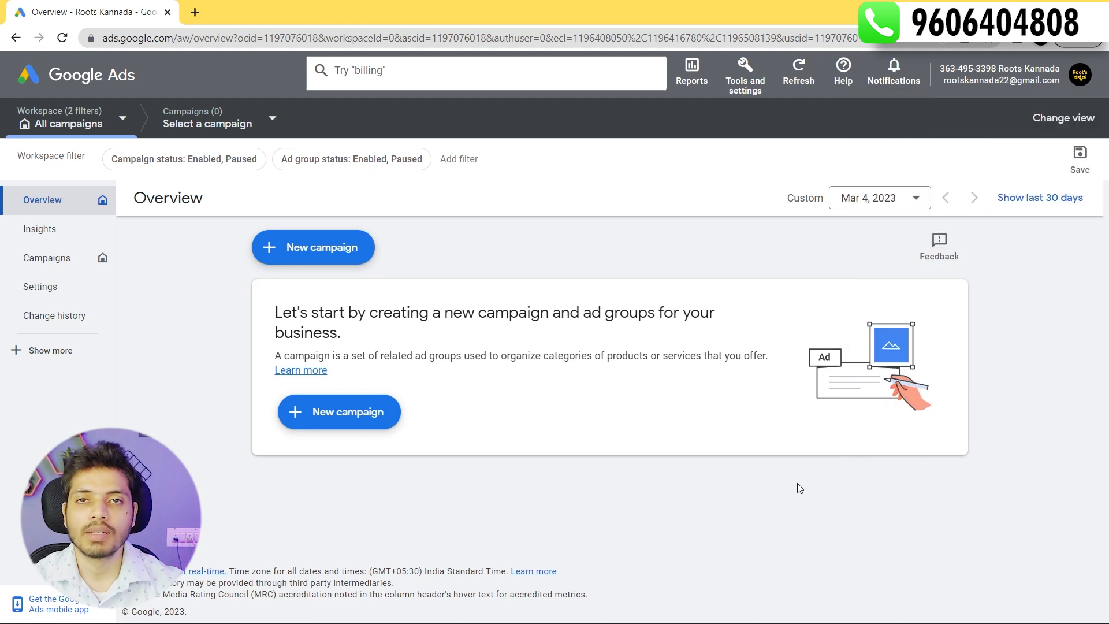